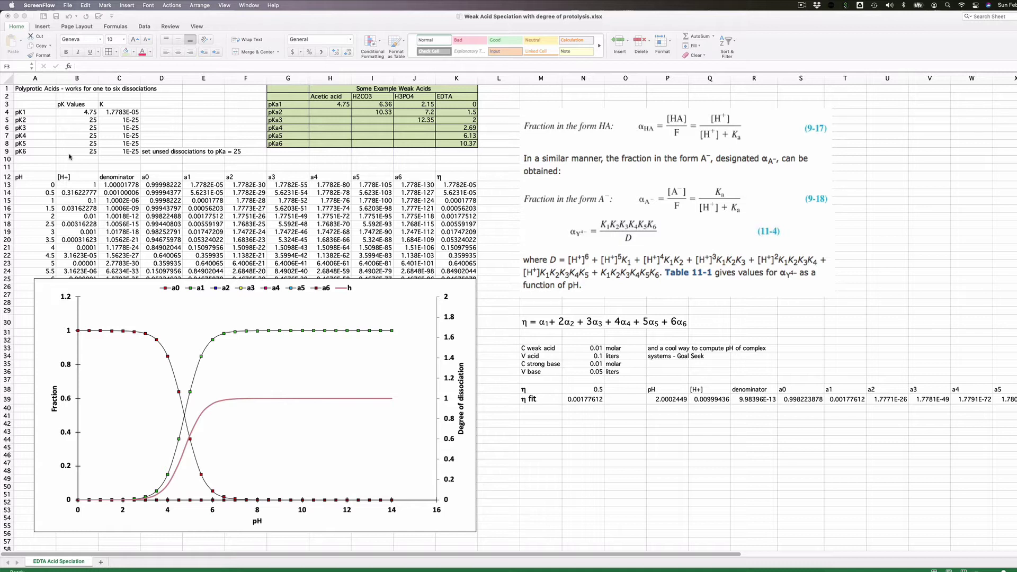
Inspect the pK1 value of 4.75, its K conversion formula, and the starting pH in A13.
{"action": "left_click", "coordinate": [77, 112]}
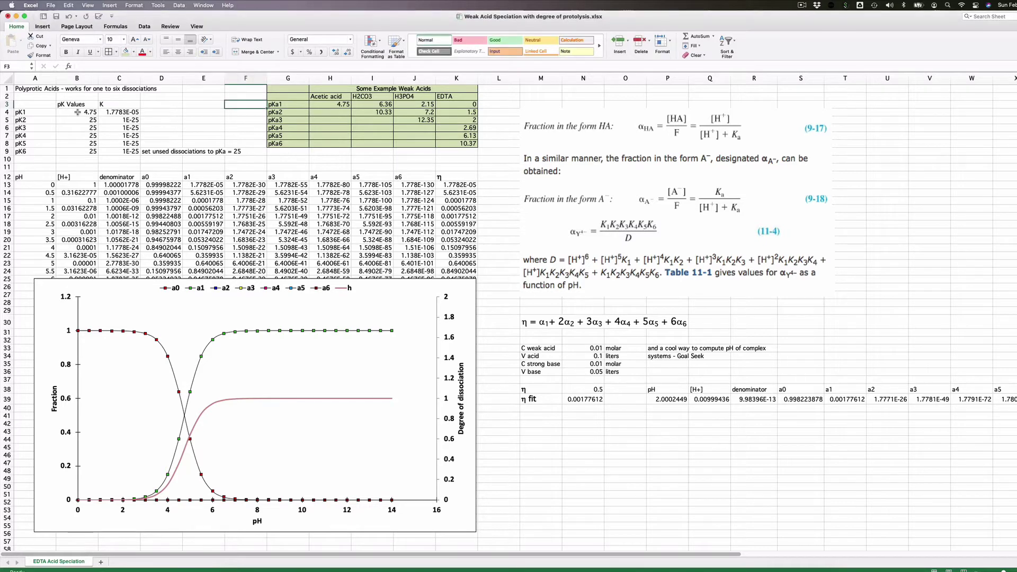
{"action": "left_click", "coordinate": [77, 111]}
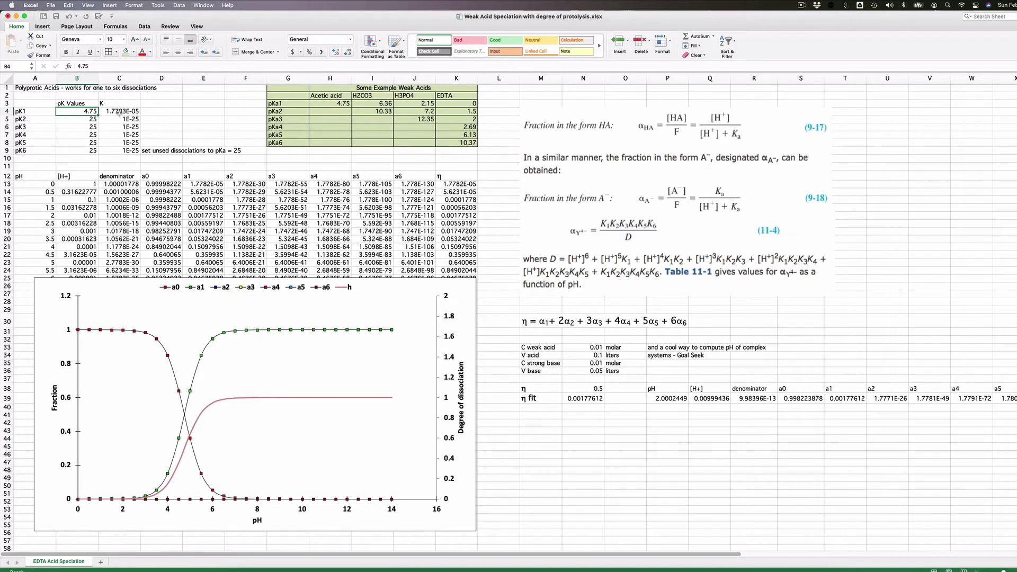
{"action": "left_click", "coordinate": [119, 112]}
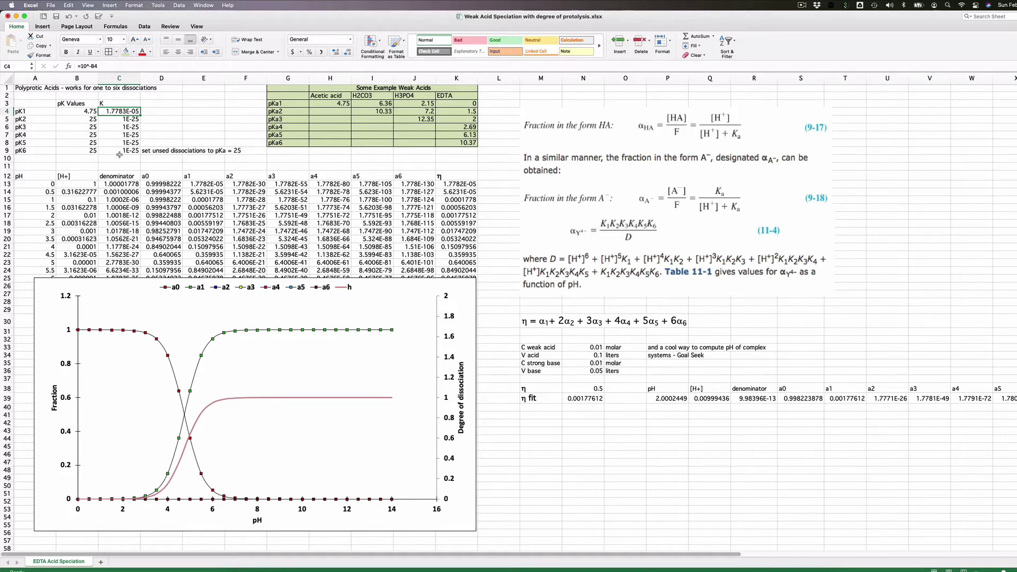
{"action": "left_click", "coordinate": [43, 184]}
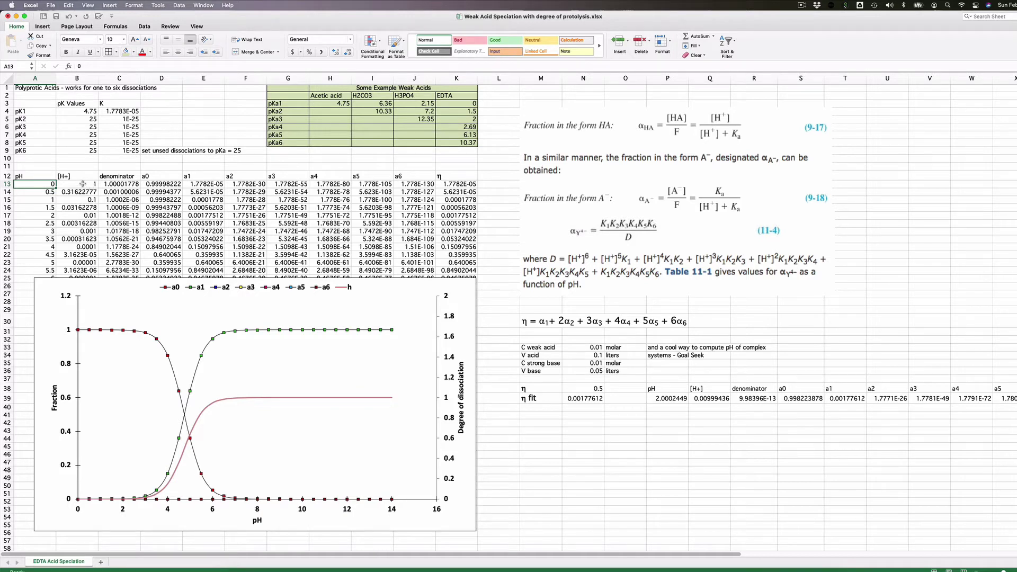
Review the row 13 formulas for the denominator, the a0–a6 fractions and the η degree of dissociation.
{"action": "left_click", "coordinate": [127, 184]}
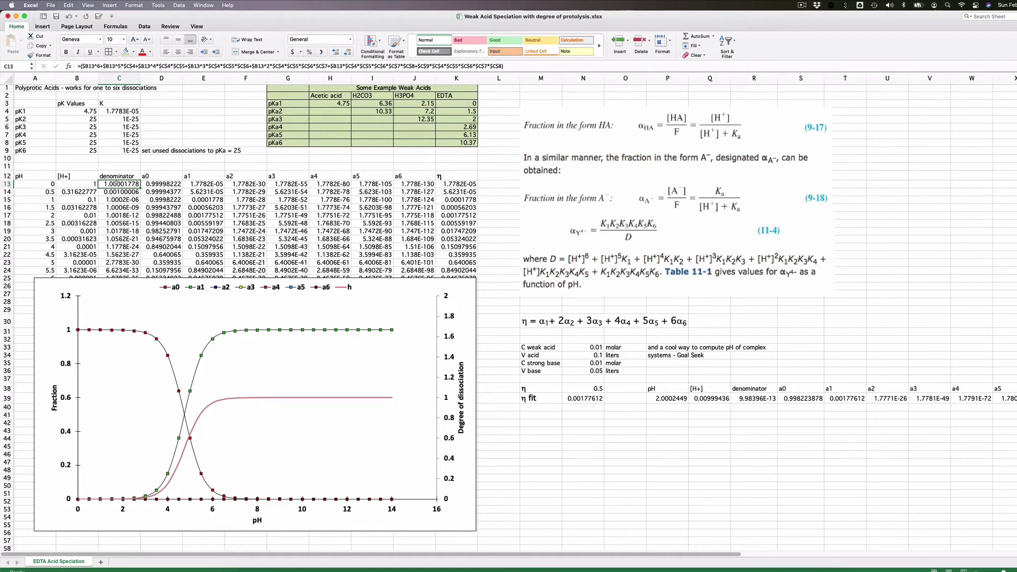
{"action": "left_click", "coordinate": [162, 185]}
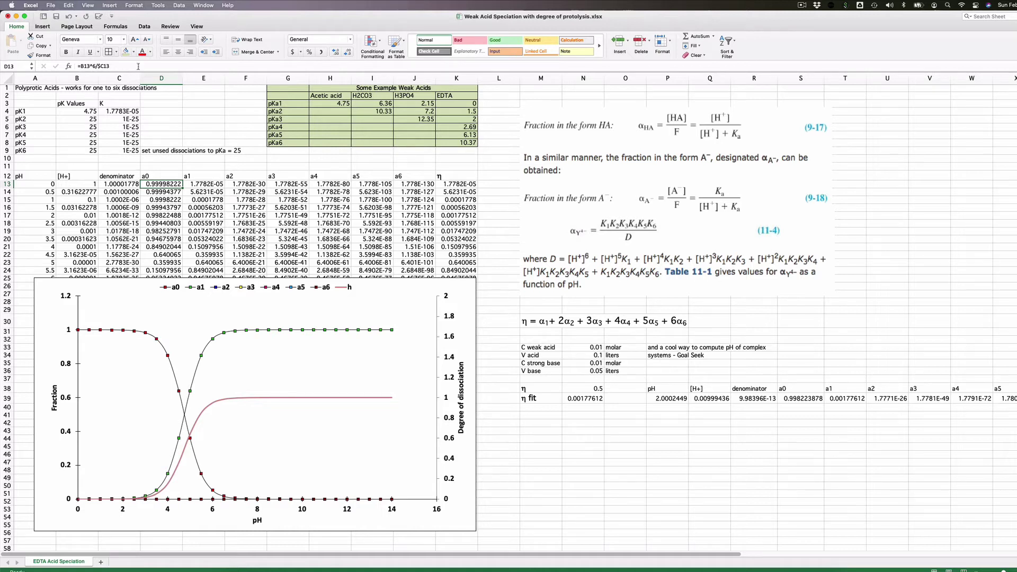
{"action": "left_click", "coordinate": [214, 184]}
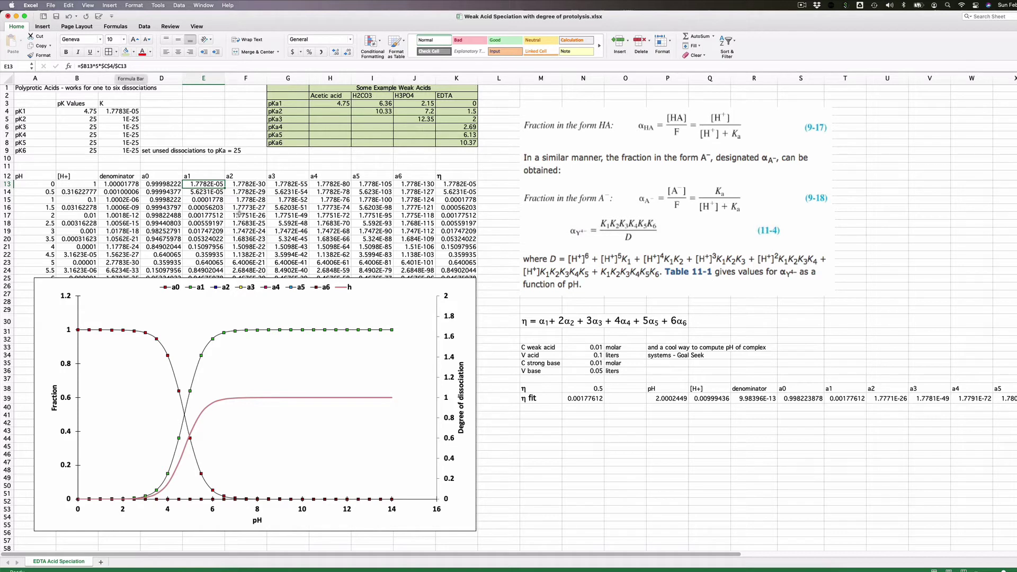
{"action": "left_click", "coordinate": [247, 185]}
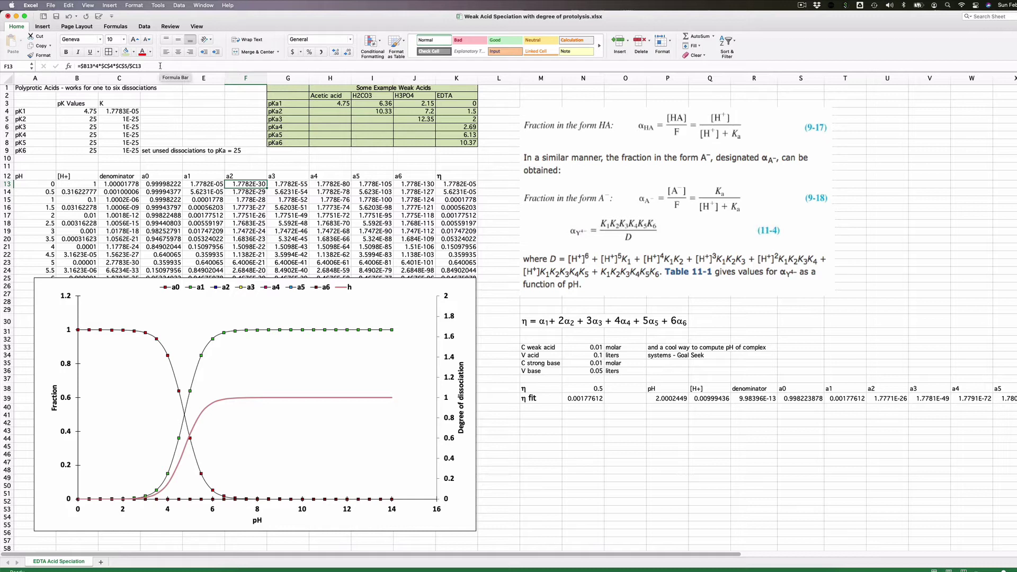
{"action": "left_click", "coordinate": [406, 186]}
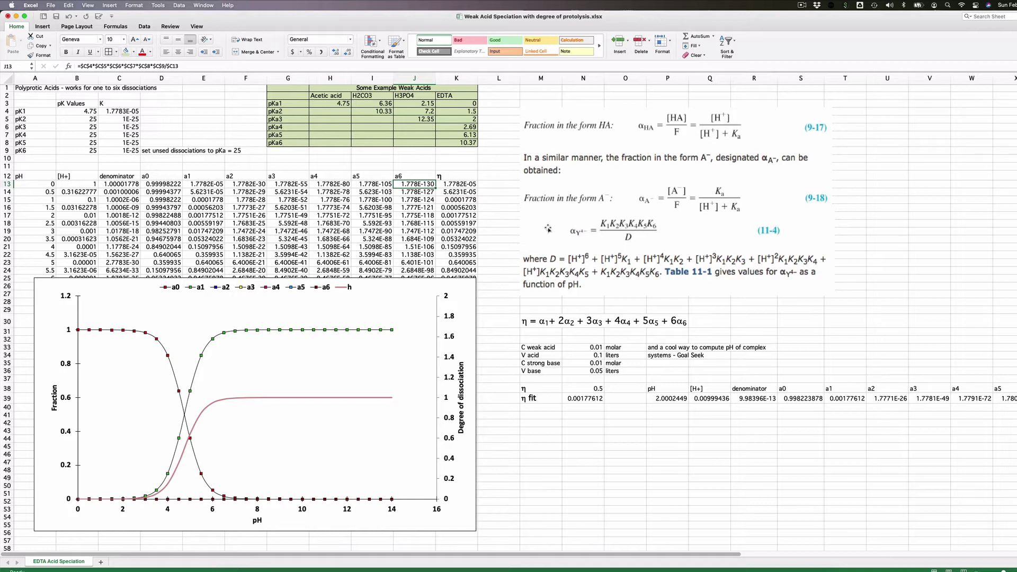
{"action": "left_click", "coordinate": [447, 184]}
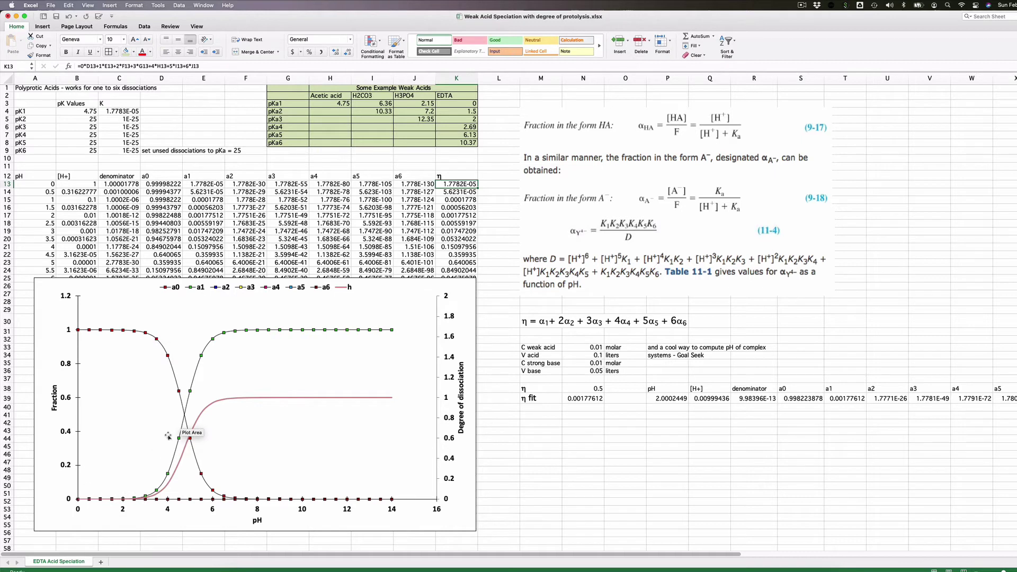
Copy the H2CO3 pKa values 6.36 and 10.33 from I3:I4 into pK1 and pK2 at B4.
{"action": "mouse_move", "coordinate": [183, 421]}
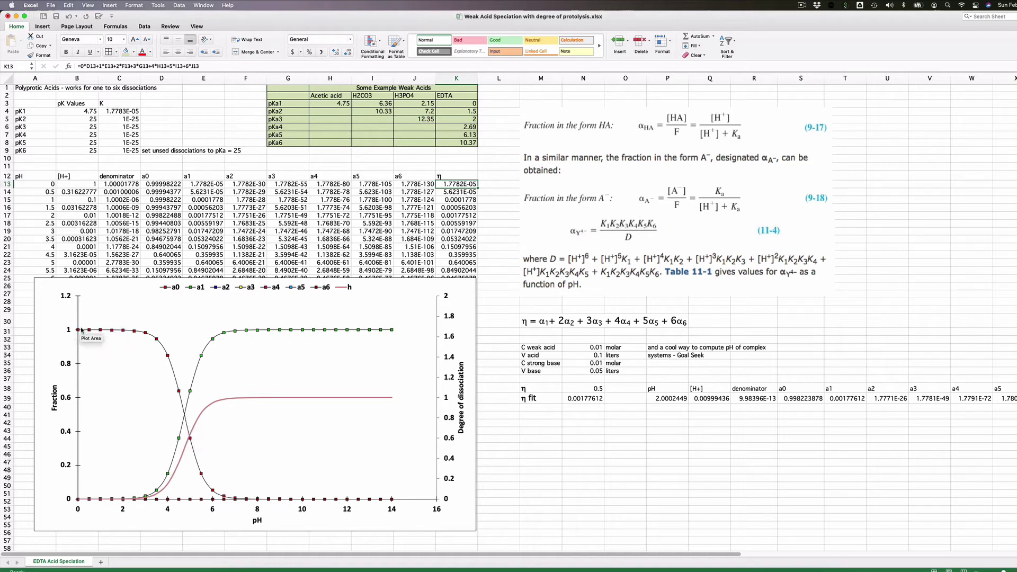
{"action": "mouse_move", "coordinate": [135, 332]}
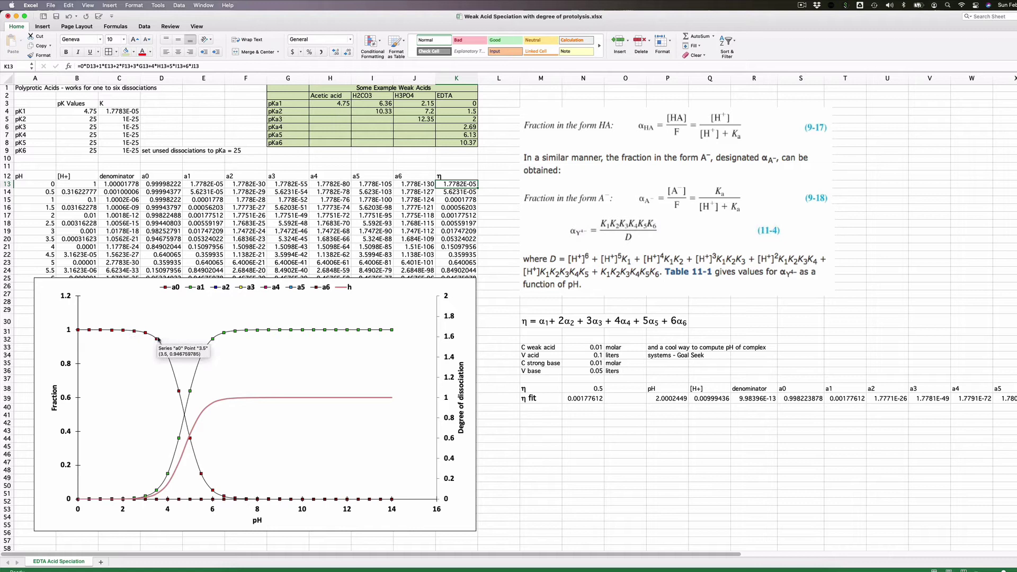
{"action": "mouse_move", "coordinate": [178, 389]}
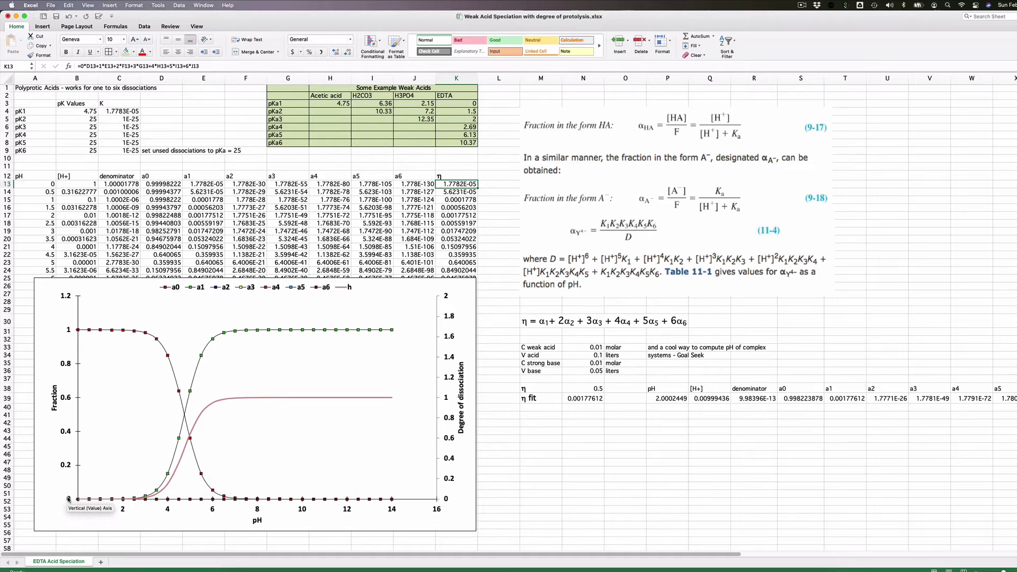
{"action": "mouse_move", "coordinate": [133, 499]}
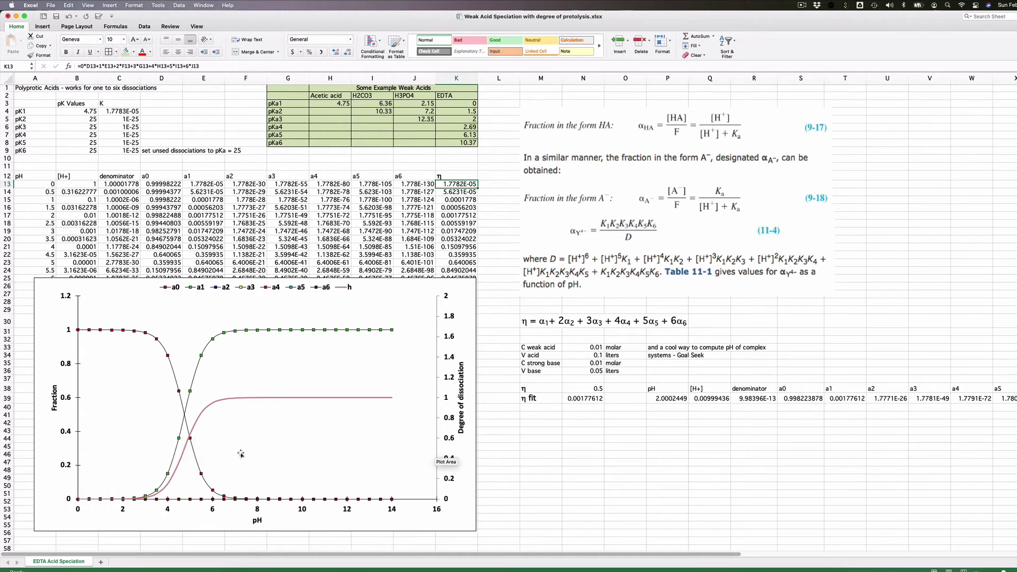
{"action": "mouse_move", "coordinate": [184, 454]}
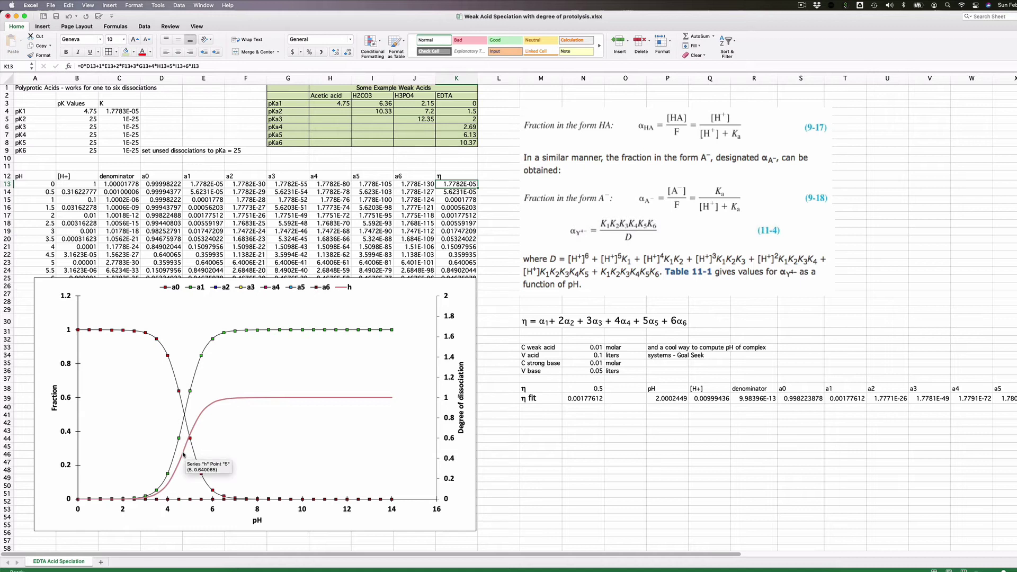
{"action": "mouse_move", "coordinate": [362, 401]}
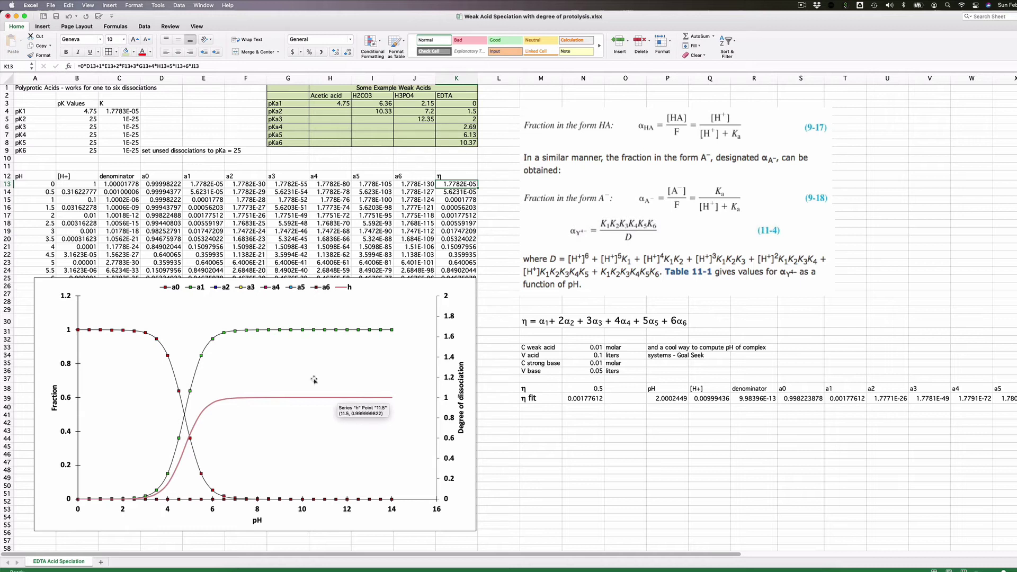
{"action": "left_click_drag", "start_coordinate": [369, 104], "coordinate": [370, 111]}
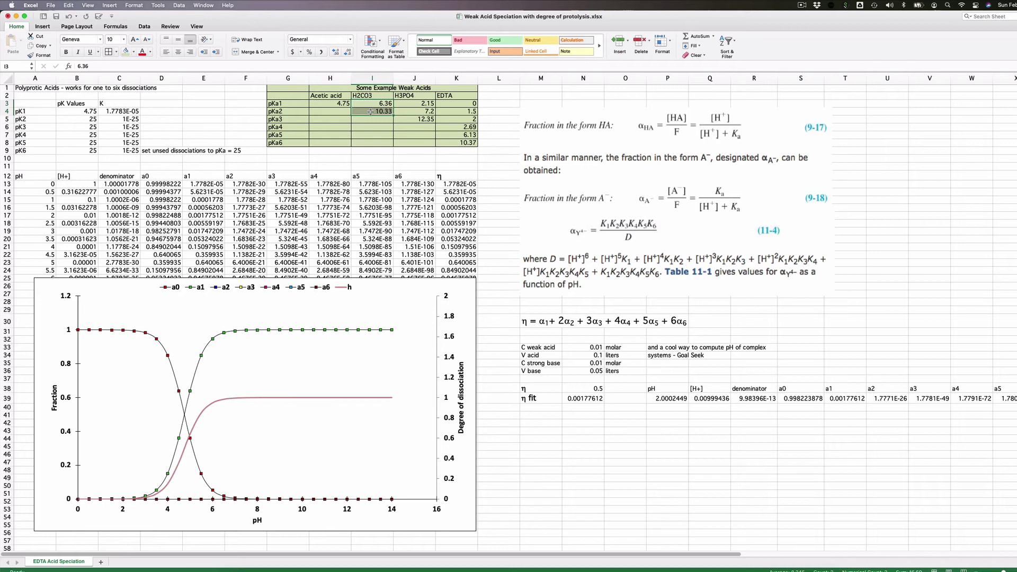
{"action": "key", "text": "super+c"}
{"action": "left_click", "coordinate": [75, 111]}
{"action": "key", "text": "super+v"}
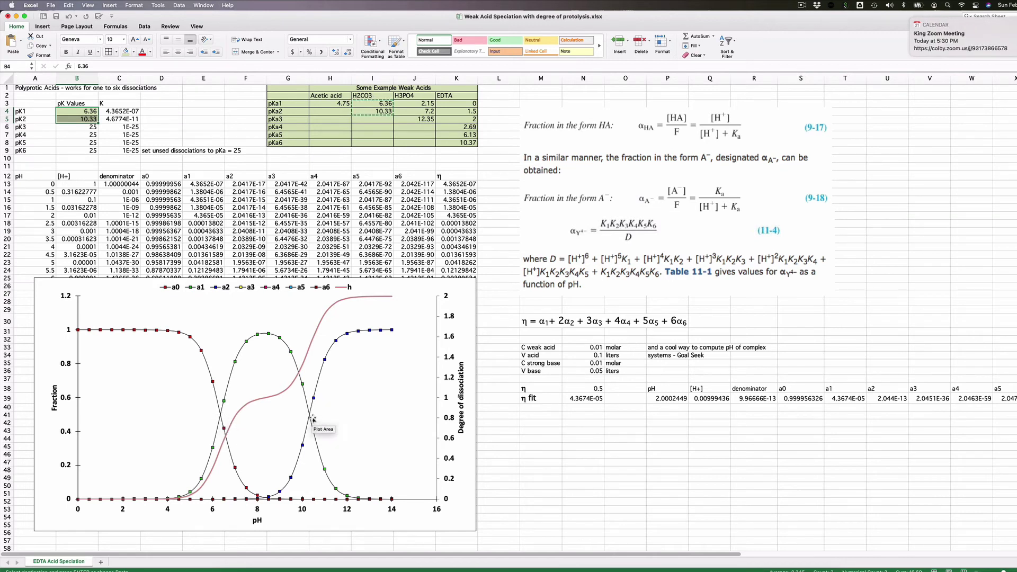
{"action": "mouse_move", "coordinate": [311, 418]}
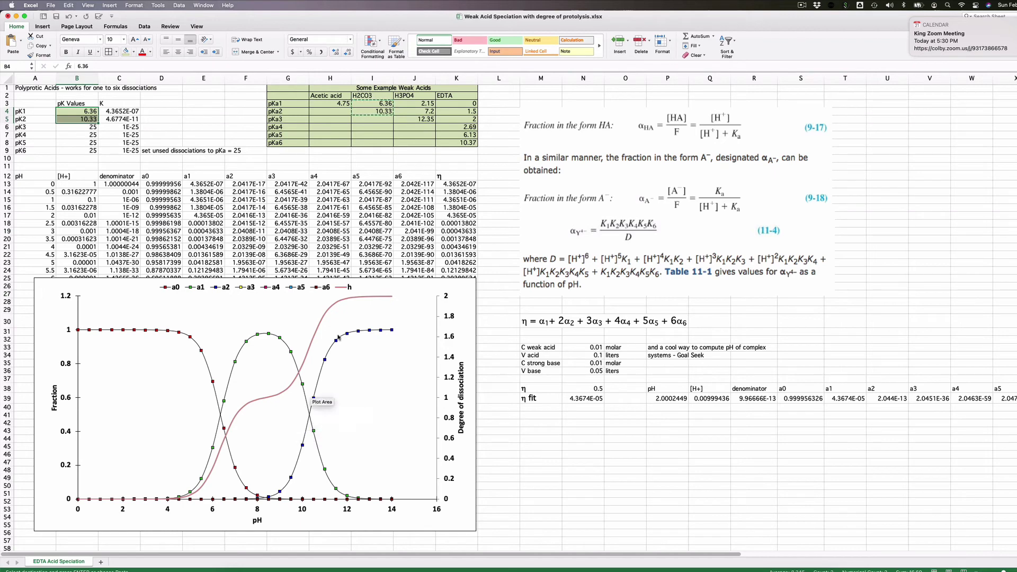
Copy the H3PO4 pKa values 2.15, 7.2 and 12.35 from J3:J5 into pK1–pK3.
{"action": "left_click_drag", "start_coordinate": [412, 102], "coordinate": [415, 120]}
{"action": "key", "text": "super+c"}
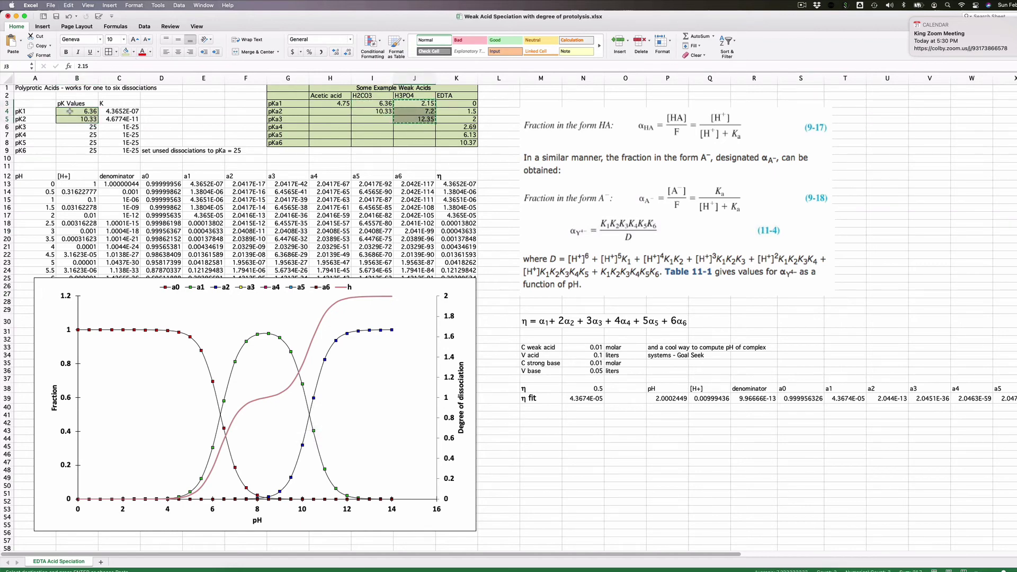
{"action": "left_click", "coordinate": [70, 111]}
{"action": "key", "text": "super+v"}
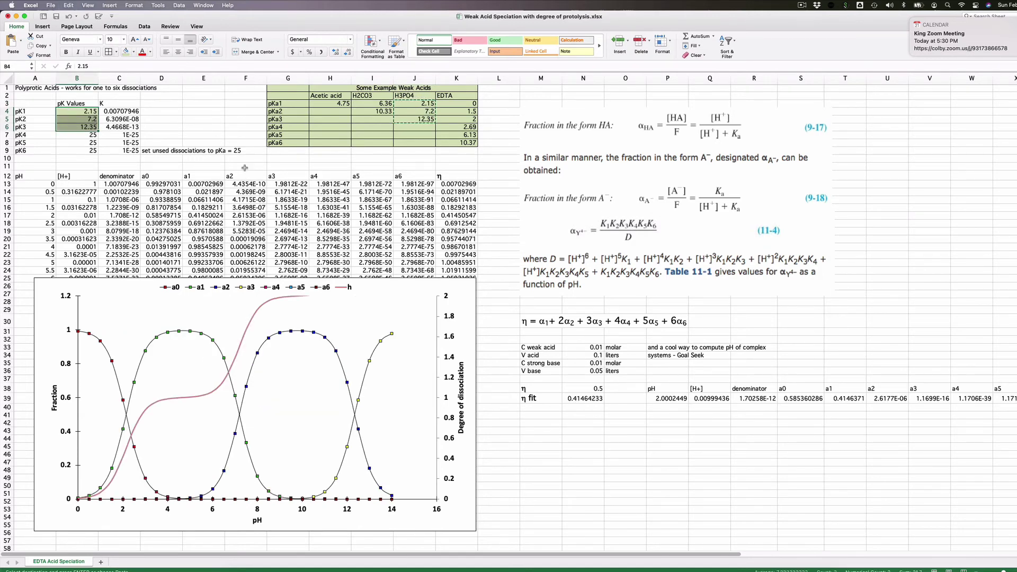
Set the degree-of-dissociation secondary axis maximum bound to 6.
{"action": "left_click", "coordinate": [449, 299]}
{"action": "double_click", "coordinate": [448, 300]}
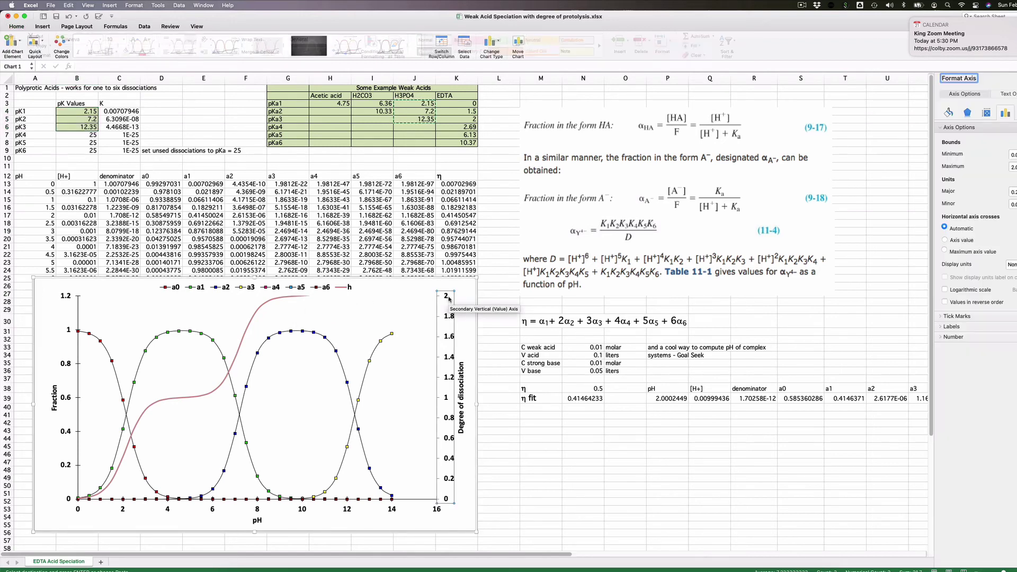
{"action": "left_click", "coordinate": [1012, 167]}
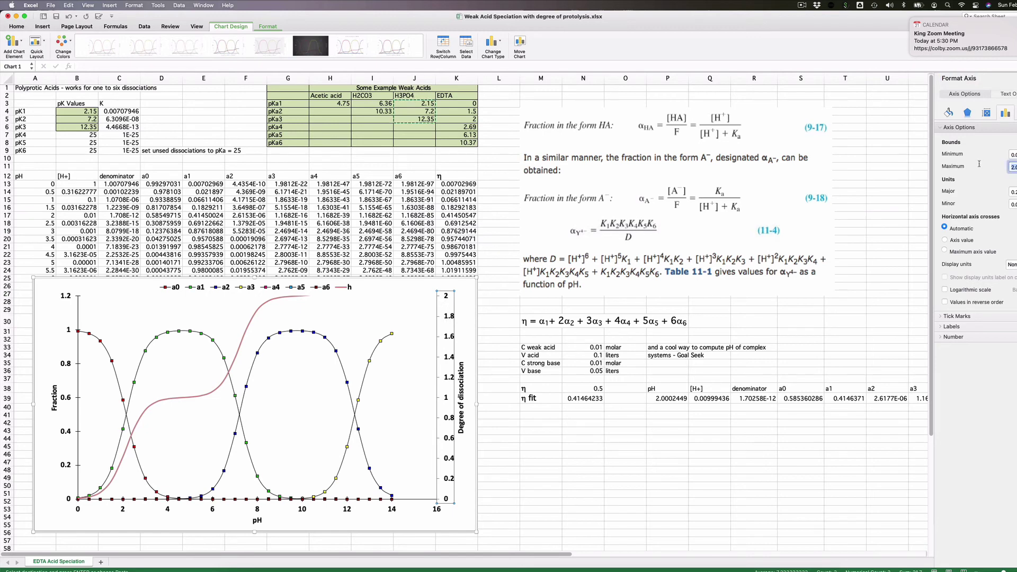
{"action": "type", "text": "6"}
{"action": "key", "text": "Return"}
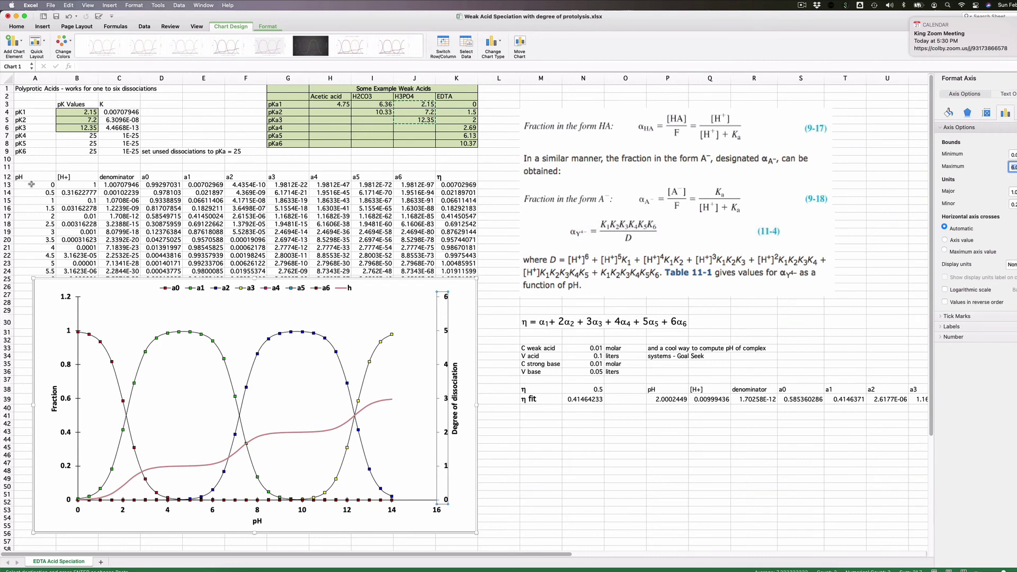
{"action": "left_click", "coordinate": [74, 186]}
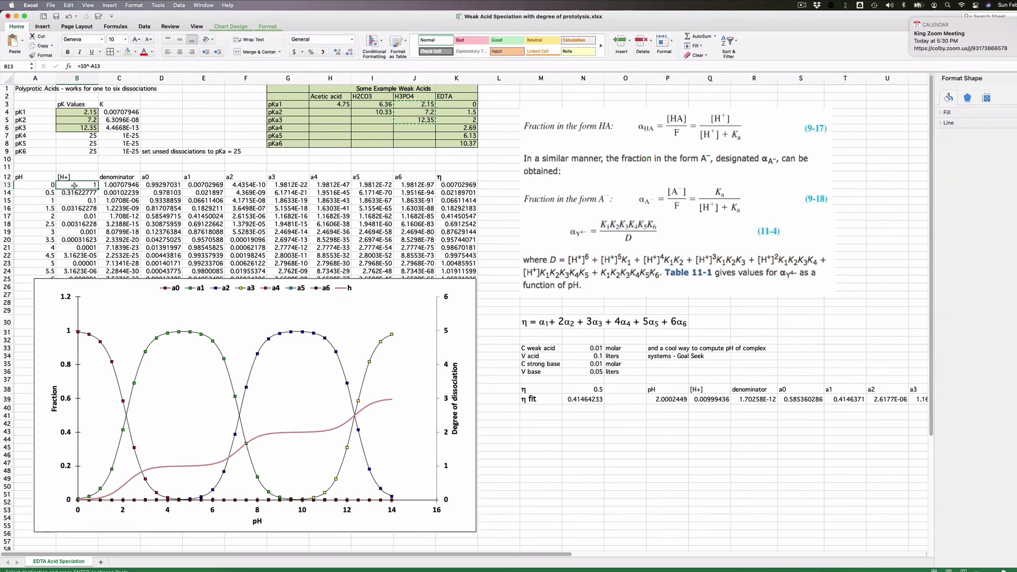
{"action": "left_click", "coordinate": [123, 185]}
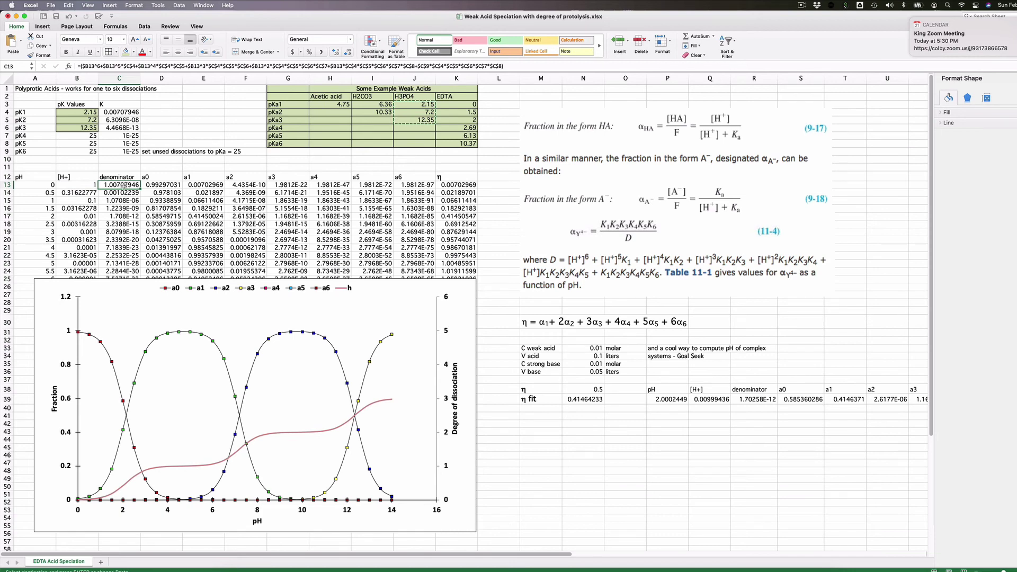
{"action": "left_click", "coordinate": [168, 186]}
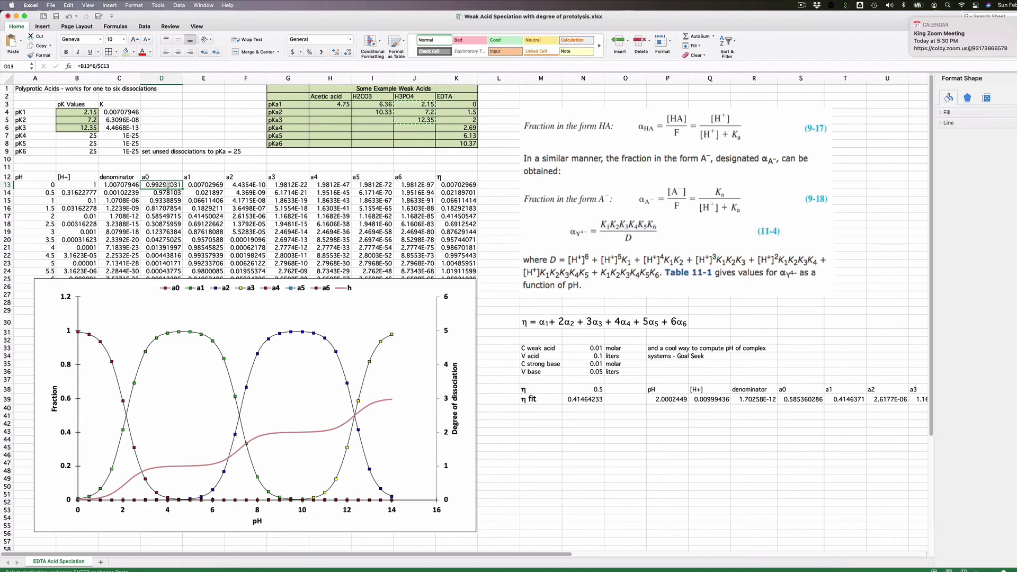
{"action": "left_click", "coordinate": [206, 186]}
{"action": "left_click", "coordinate": [242, 188]}
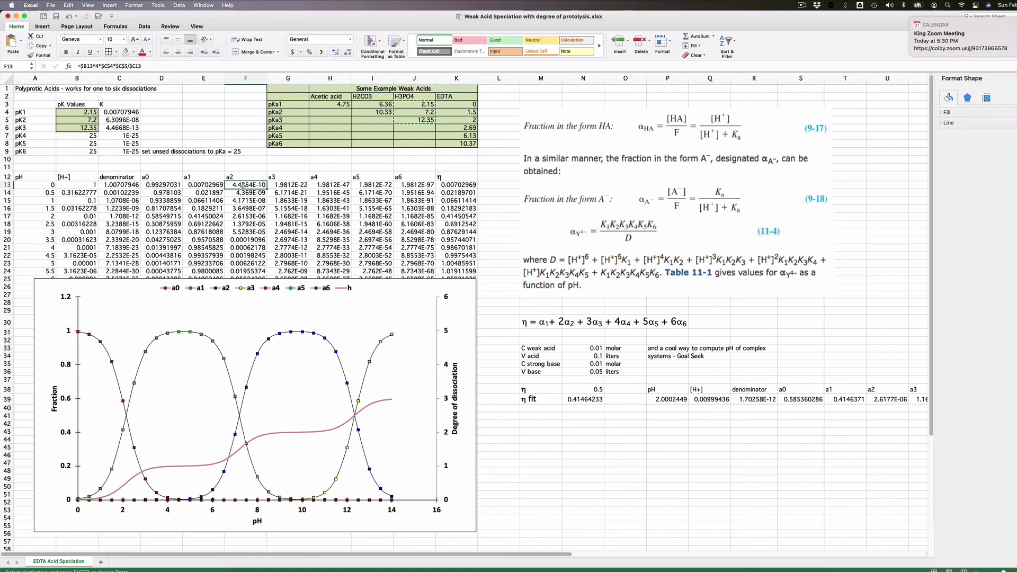
{"action": "left_click", "coordinate": [330, 184]}
{"action": "left_click", "coordinate": [380, 184]}
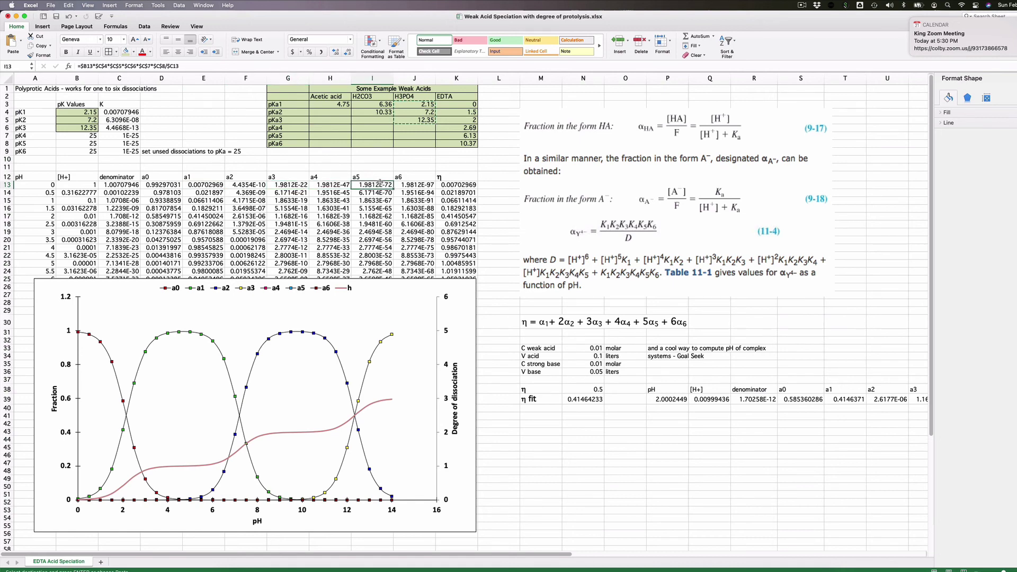
{"action": "left_click", "coordinate": [410, 184]}
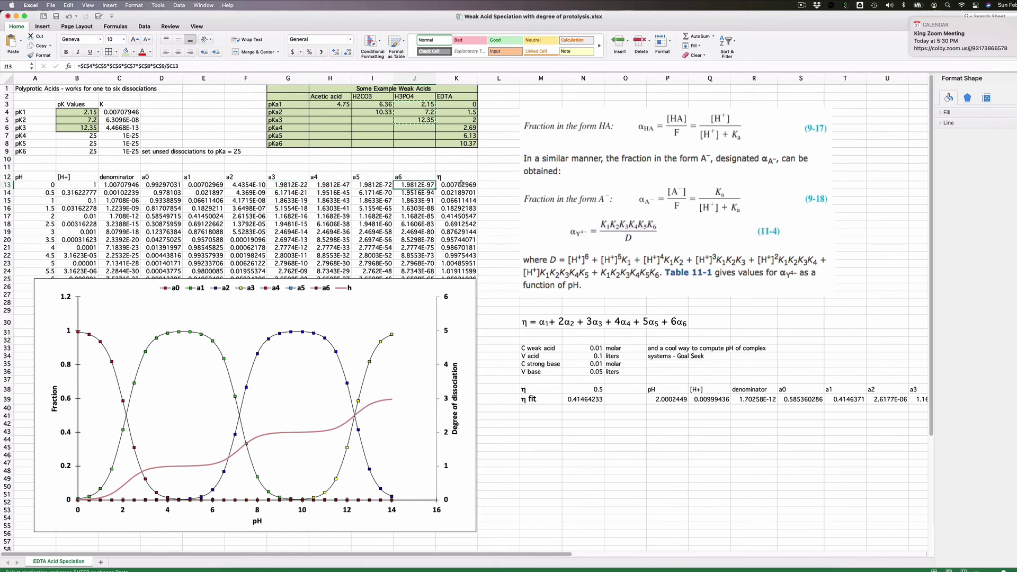
{"action": "left_click", "coordinate": [458, 184]}
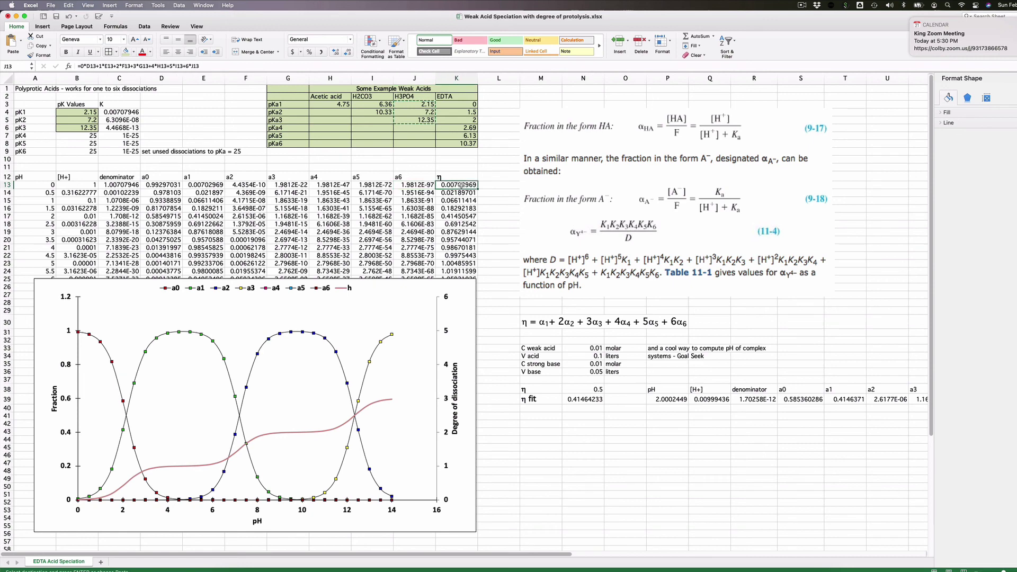
{"action": "left_click", "coordinate": [219, 66]}
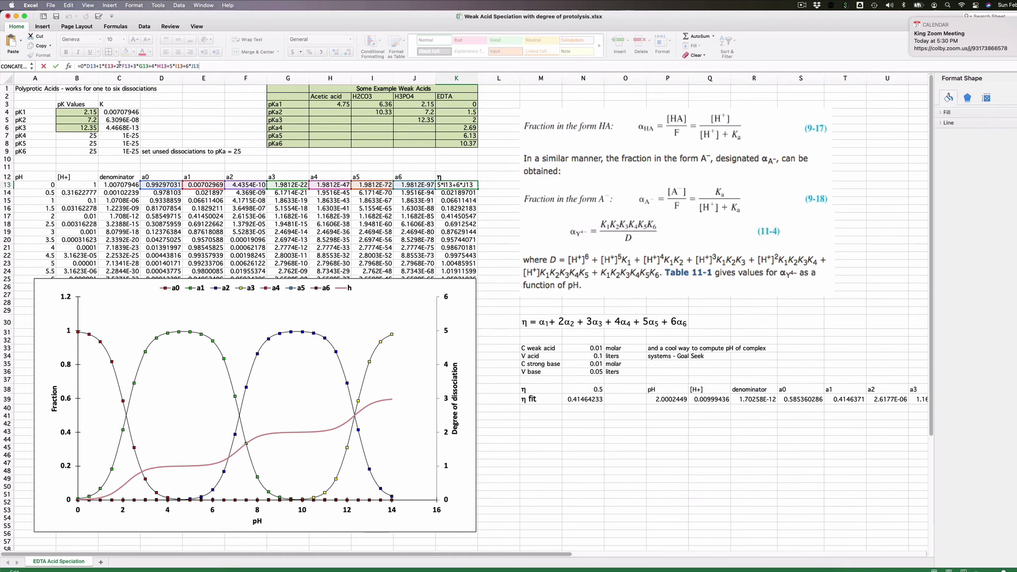
{"action": "left_click", "coordinate": [420, 184]}
{"action": "left_click", "coordinate": [192, 64]}
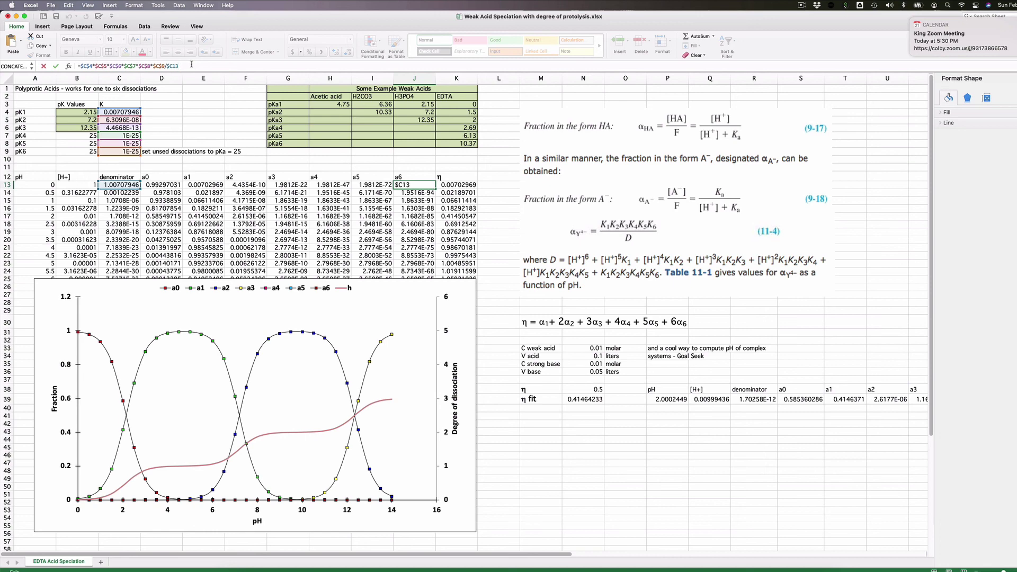
Paste acetic acid's pKa 4.75 from H3 into pK1, then set pK2 and pK3 to 25.
{"action": "left_click", "coordinate": [325, 105]}
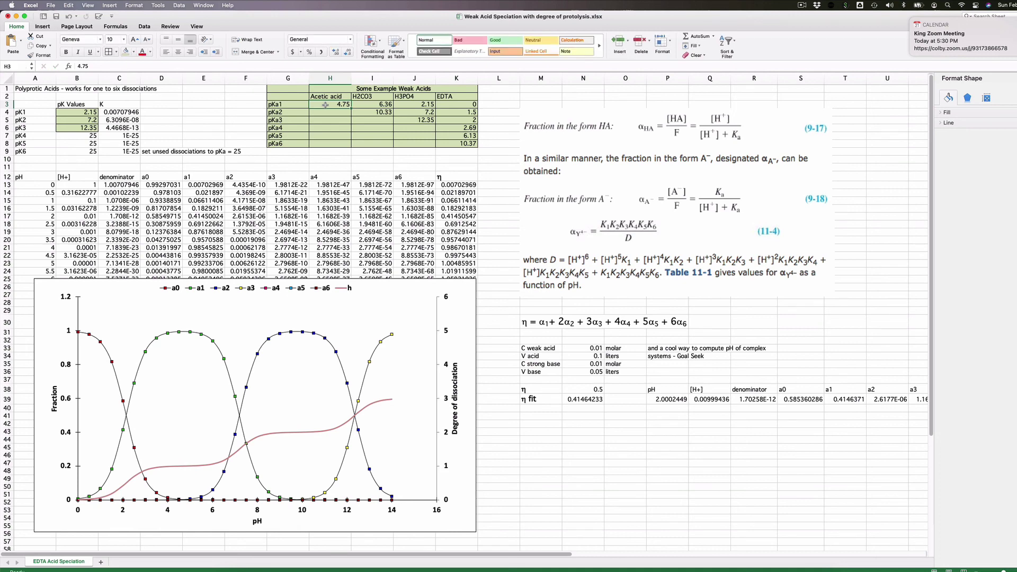
{"action": "key", "text": "super+c"}
{"action": "left_click", "coordinate": [69, 112]}
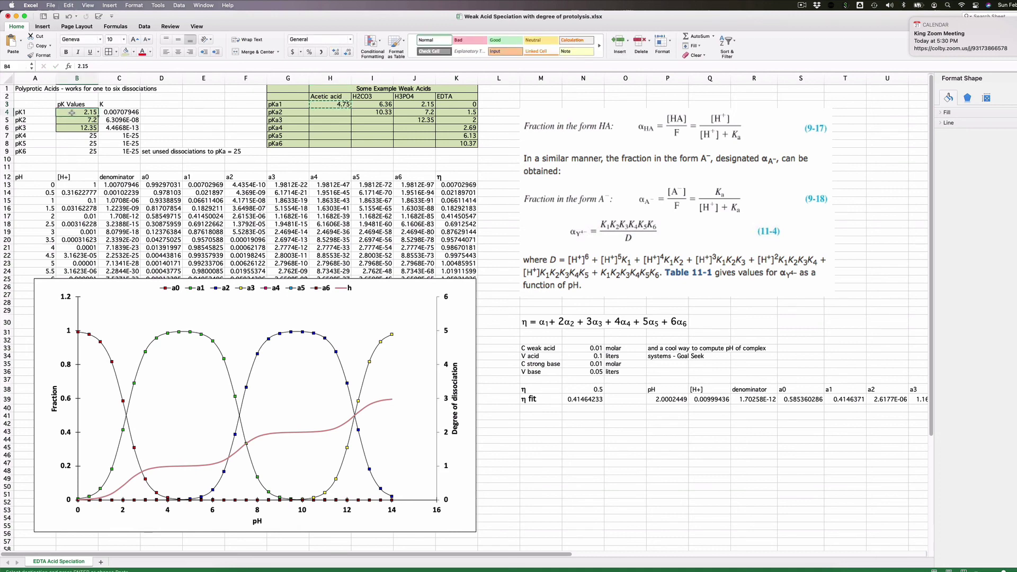
{"action": "key", "text": "super+v"}
{"action": "left_click", "coordinate": [73, 120]}
{"action": "type", "text": "2"}
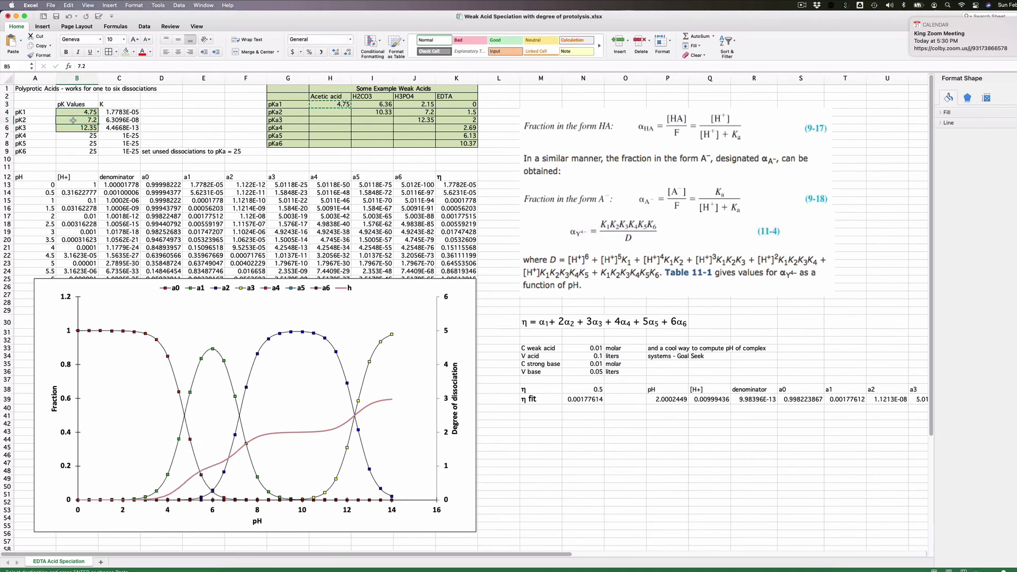
{"action": "type", "text": "5"}
{"action": "key", "text": "Return"}
{"action": "type", "text": "25"}
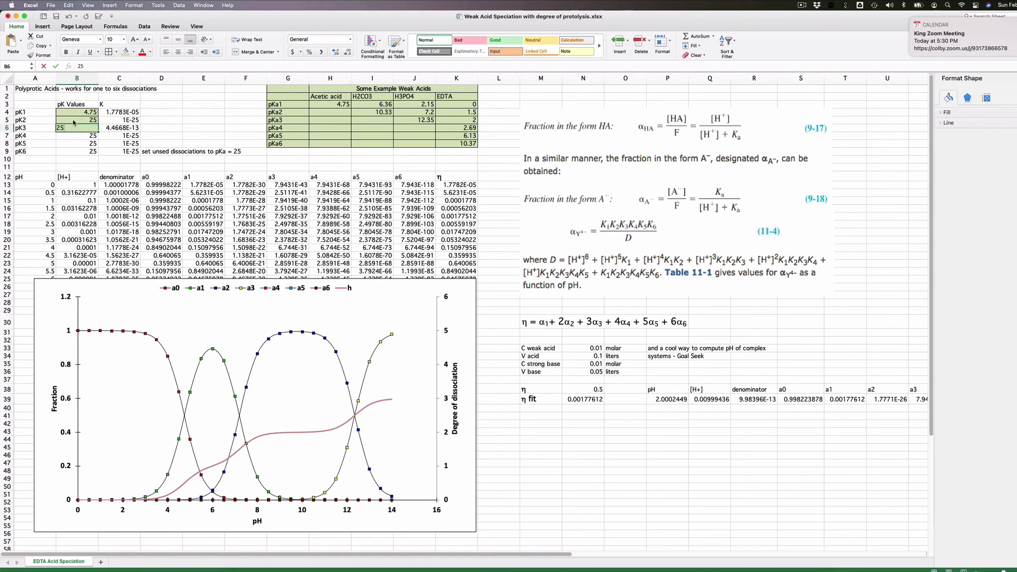
{"action": "key", "text": "Return"}
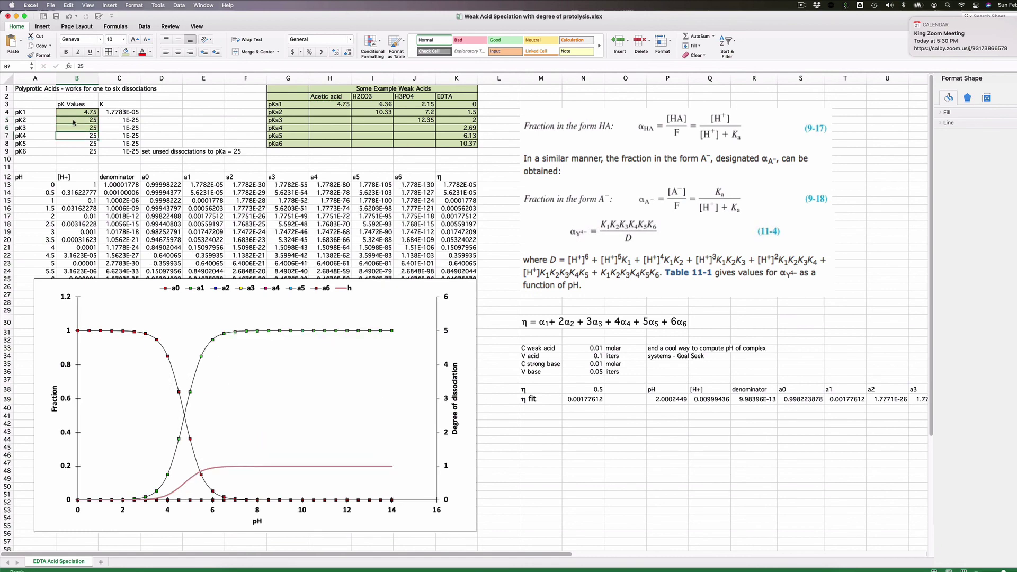